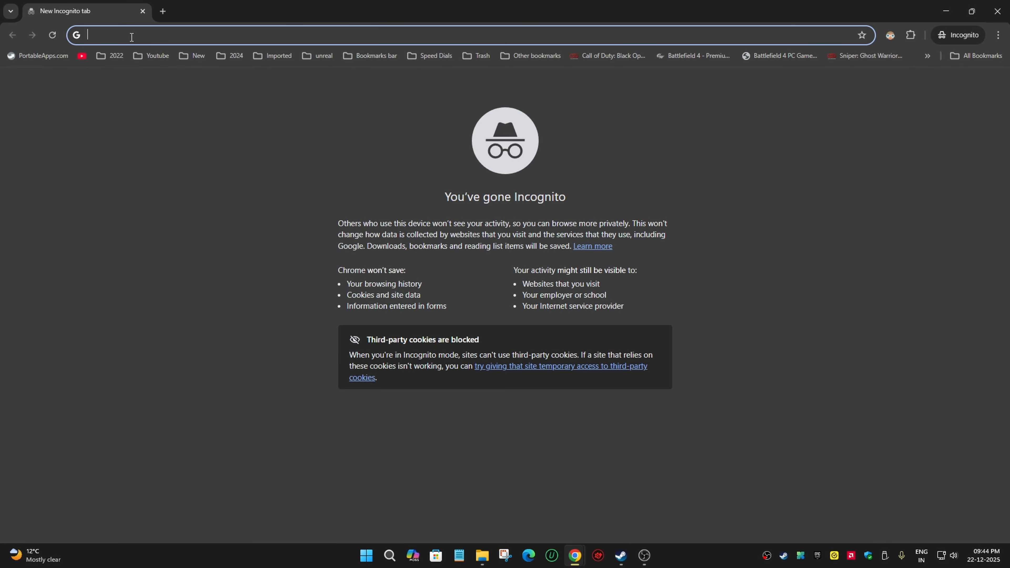
- Search Google for 'gemini business' and open the Gemini Business edition sign-in result
text(gem)
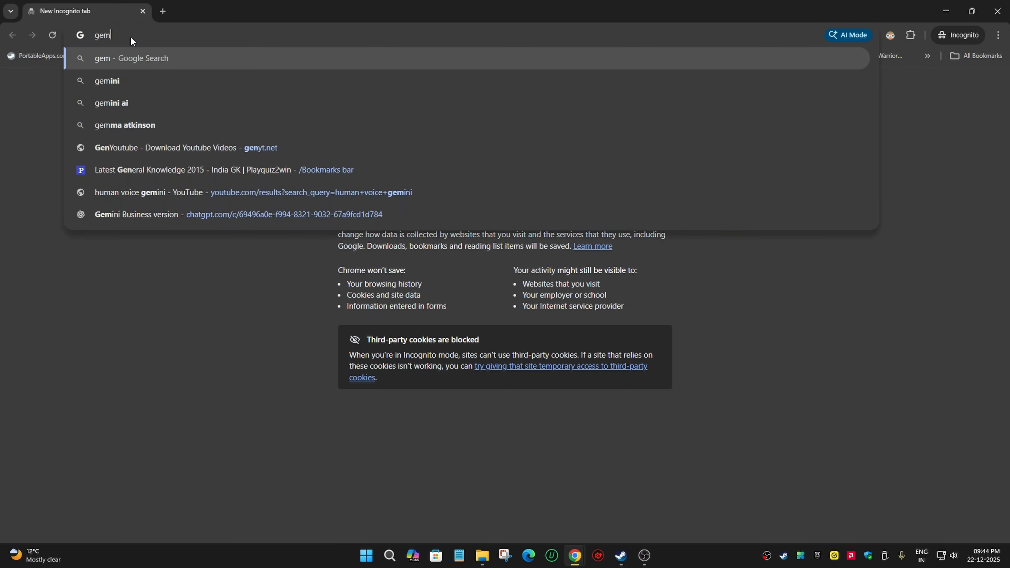
text(ini)
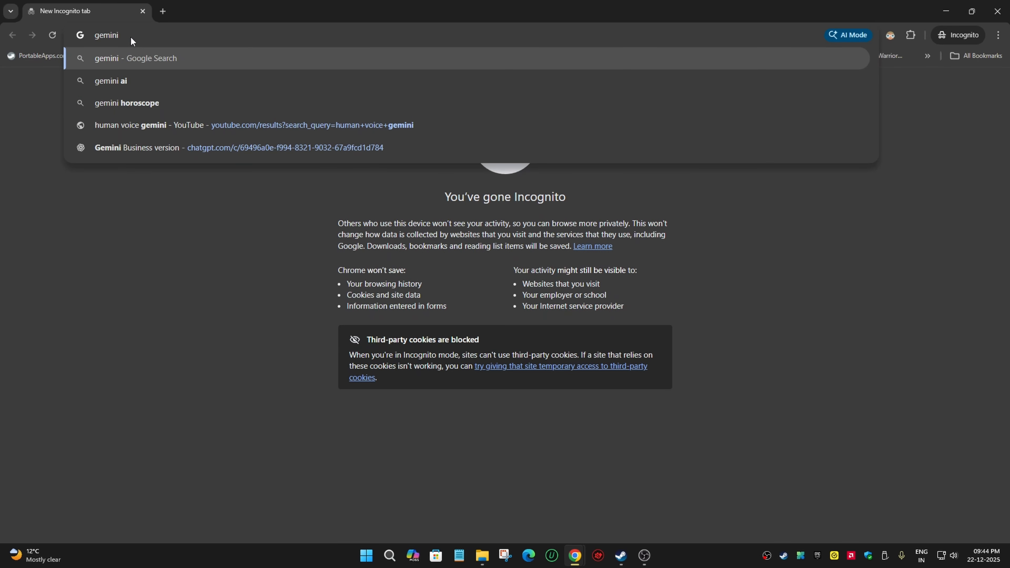
text( bus)
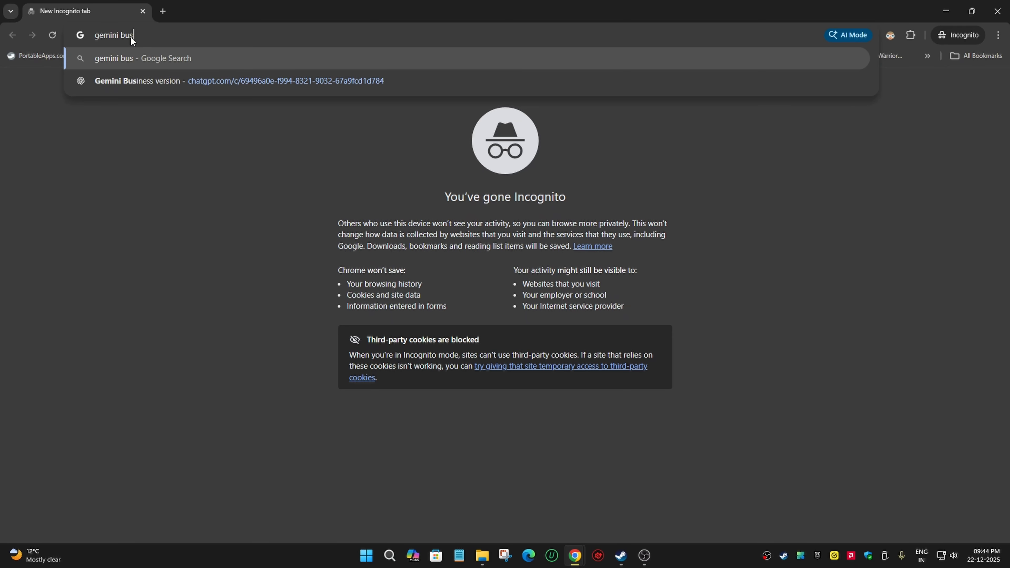
text(iness)
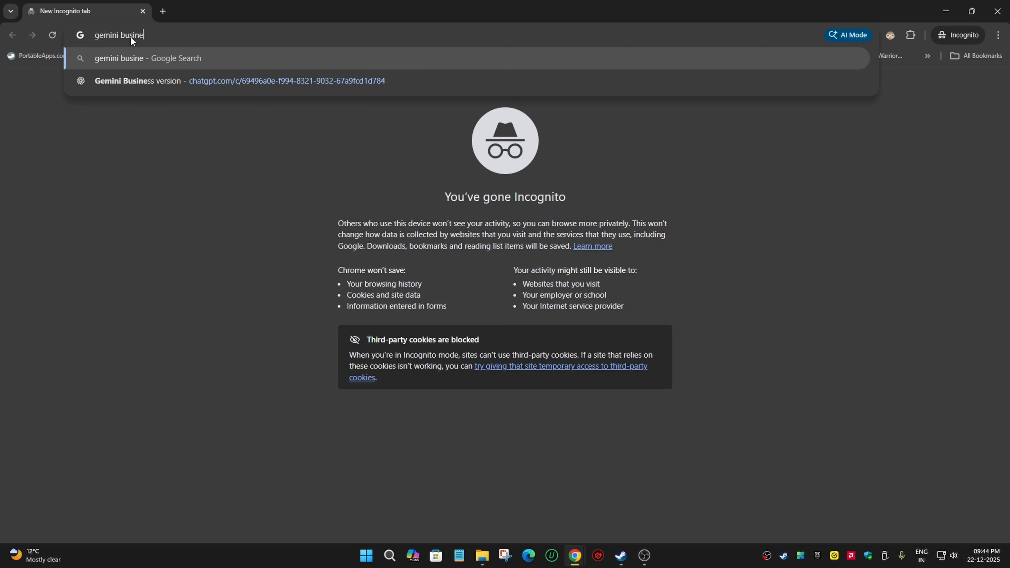
key(Return)
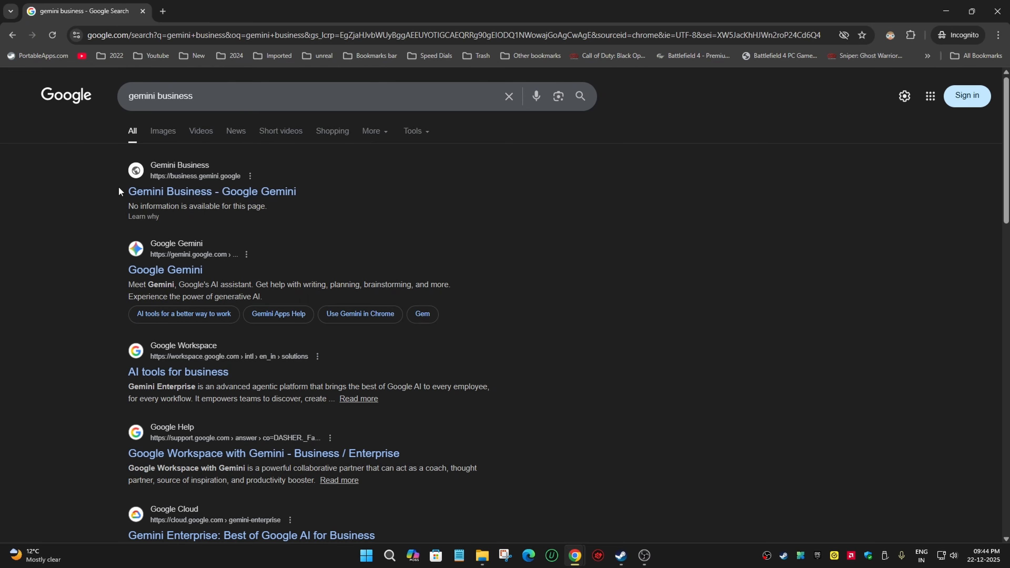
click(217, 195)
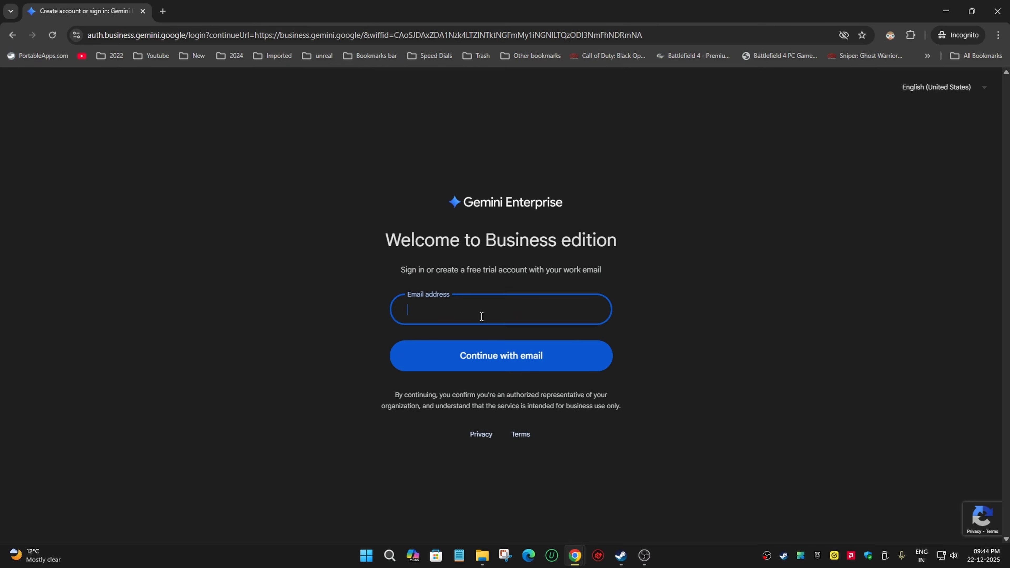
- In a new tab, open temp-mail.org and copy its generated disposable email address
click(163, 11)
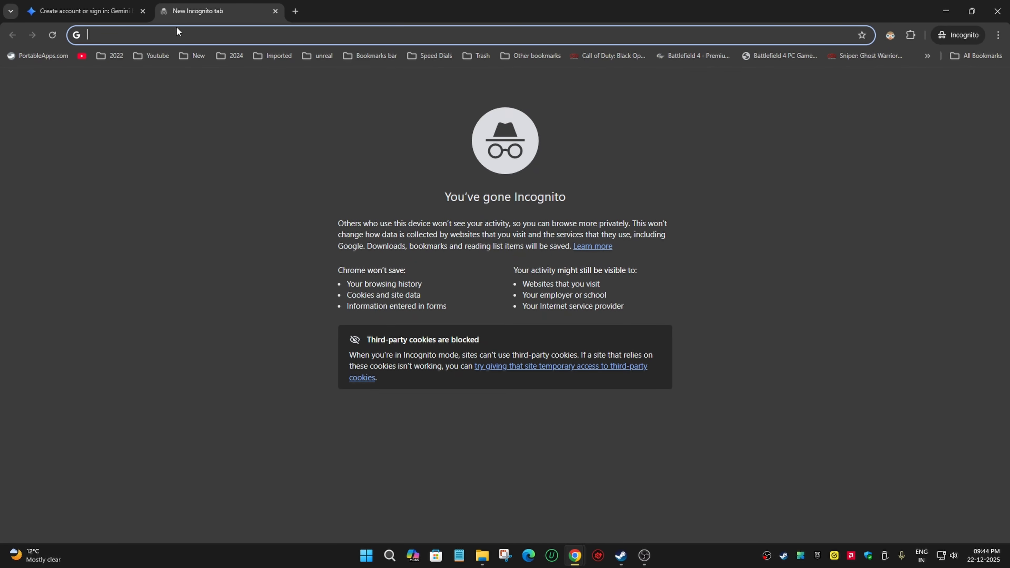
text(tem)
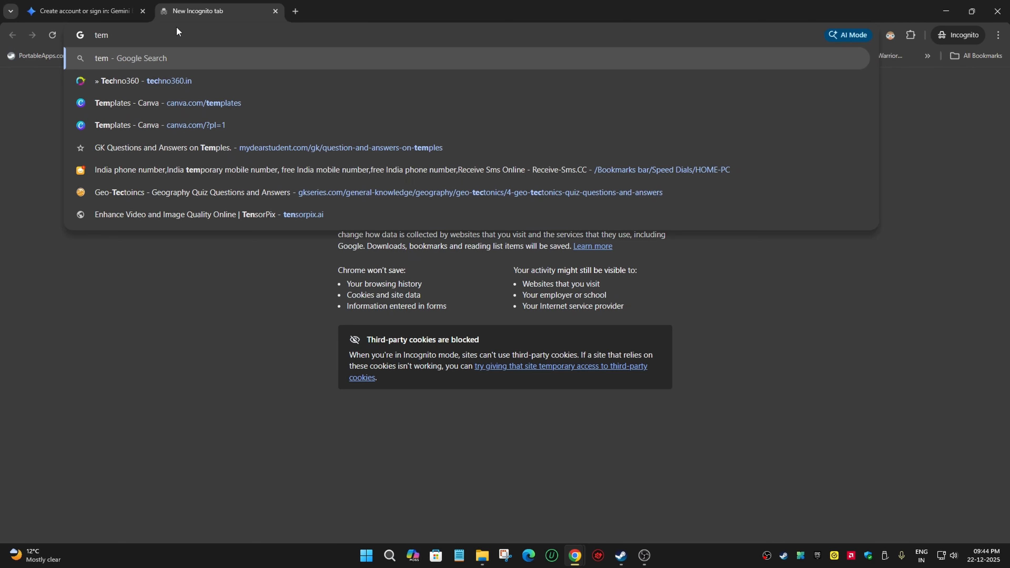
text(p)
key(Down)
key(Return)
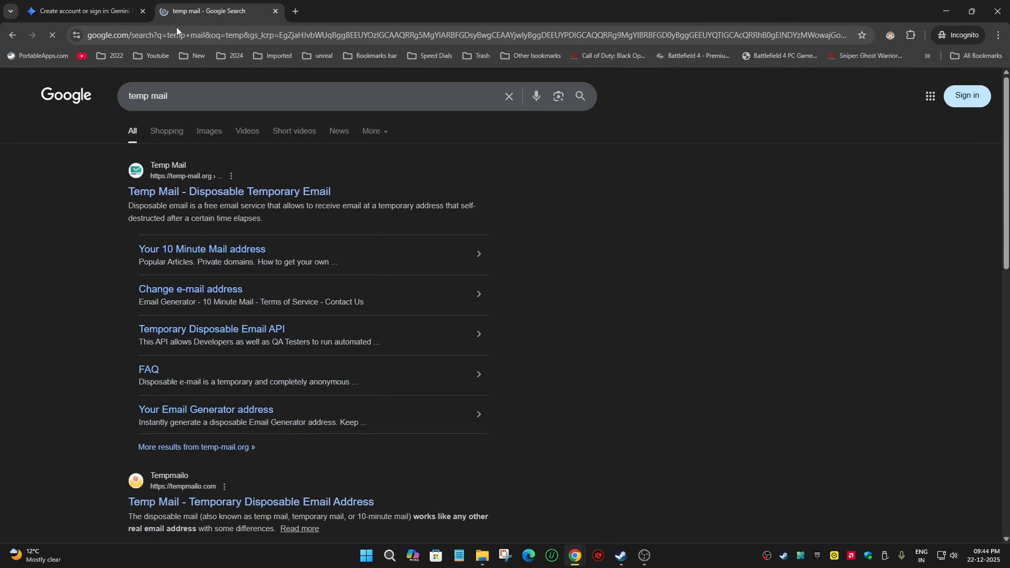
click(281, 192)
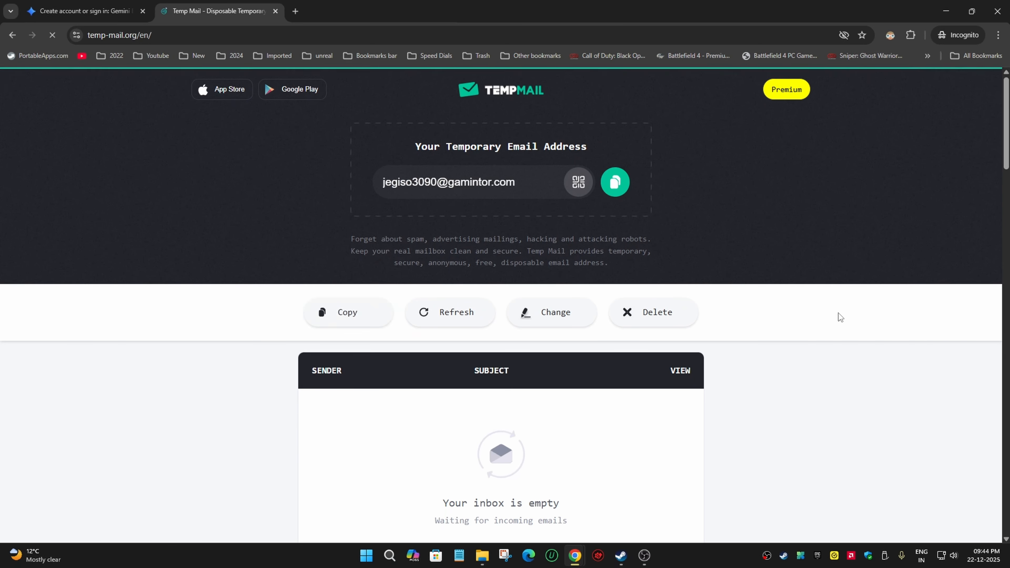
click(384, 167)
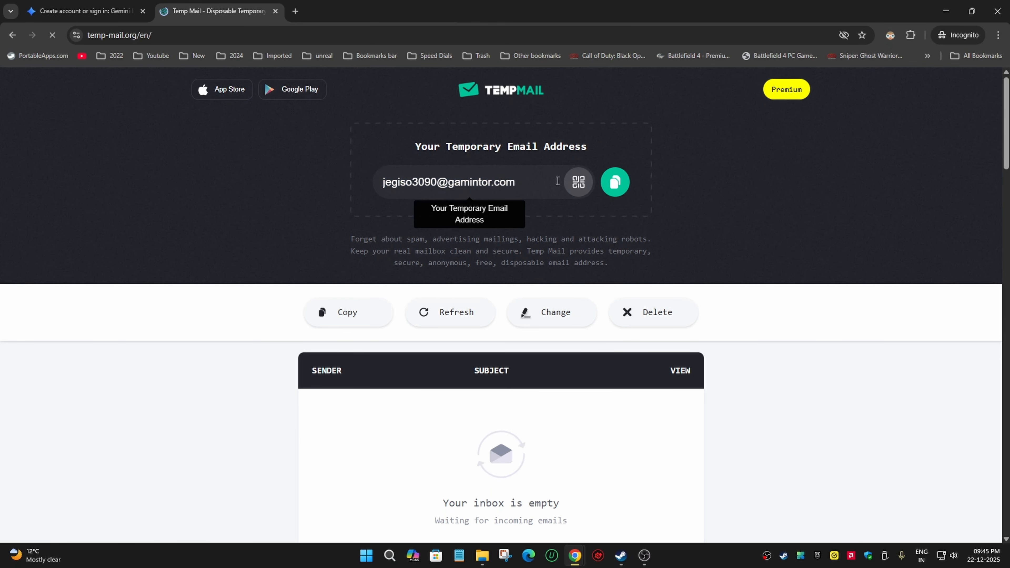
click(617, 183)
- Paste the temporary address into the Gemini email field and continue with email
key(ctrl+shift+Tab)
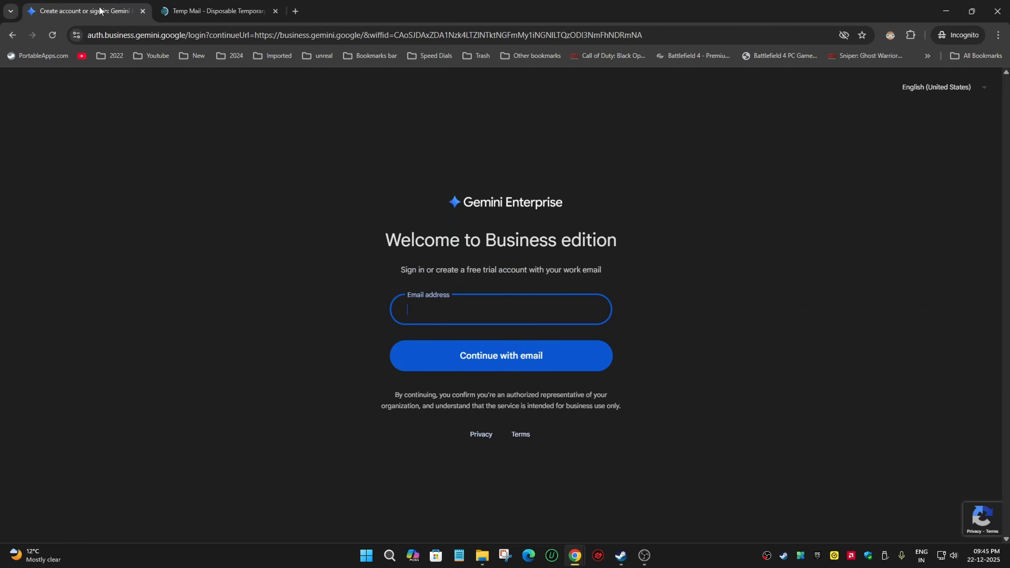
key(ctrl+v)
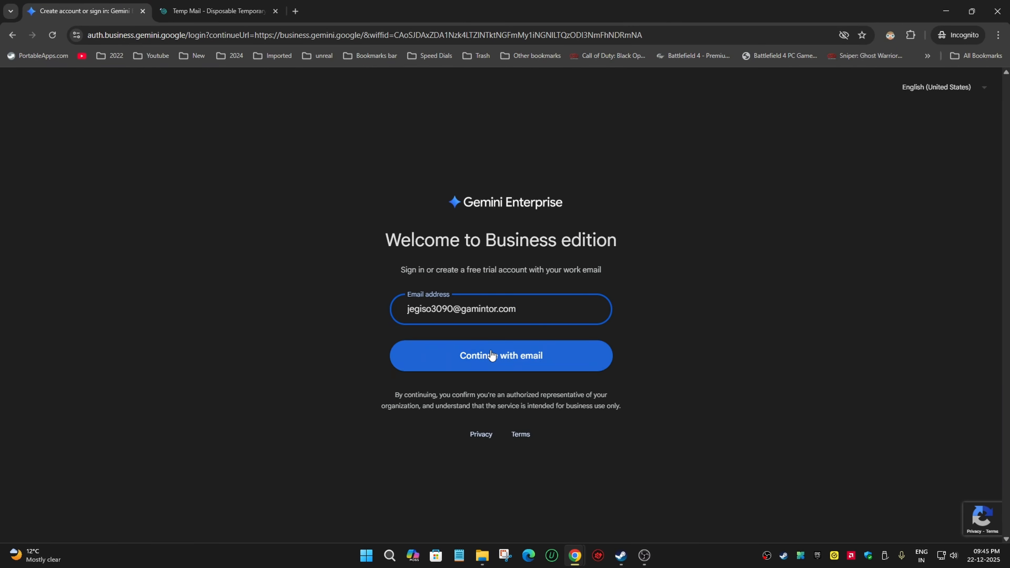
click(512, 360)
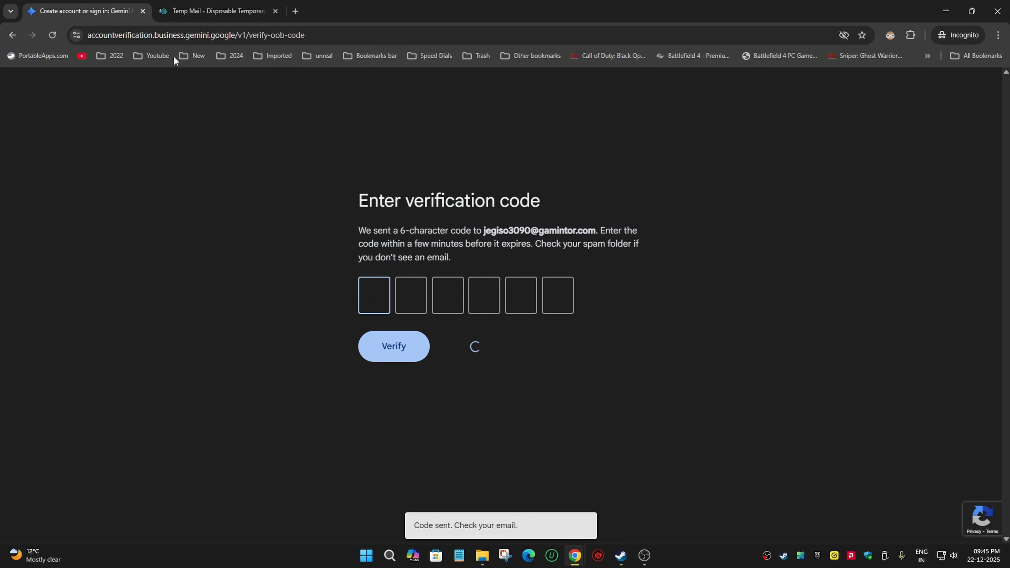
- Copy the verification code from the Temp Mail inbox, paste it into the code boxes, and verify
click(219, 8)
scroll(792, 318, down, 5)
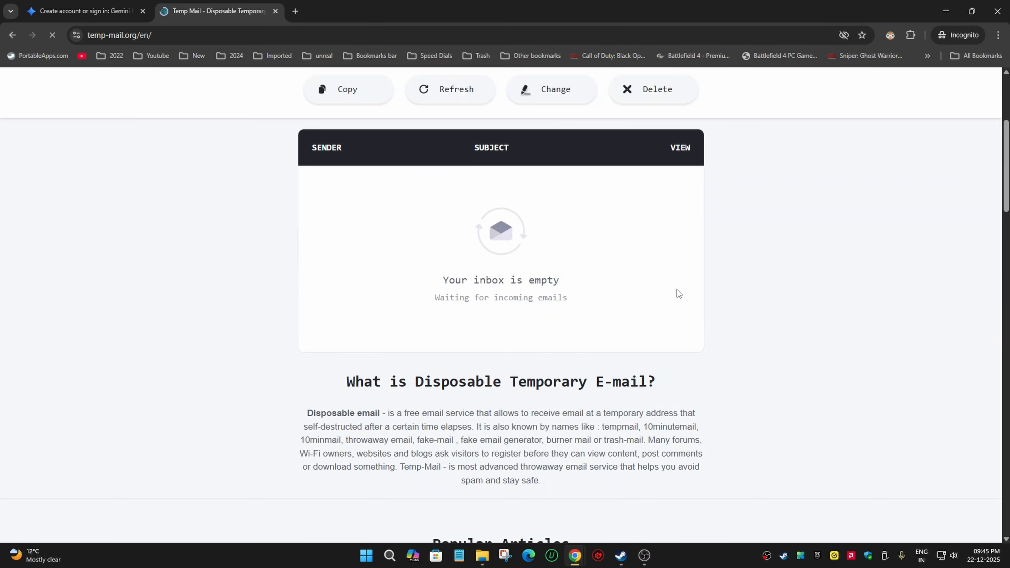
scroll(721, 300, up, 1)
click(525, 249)
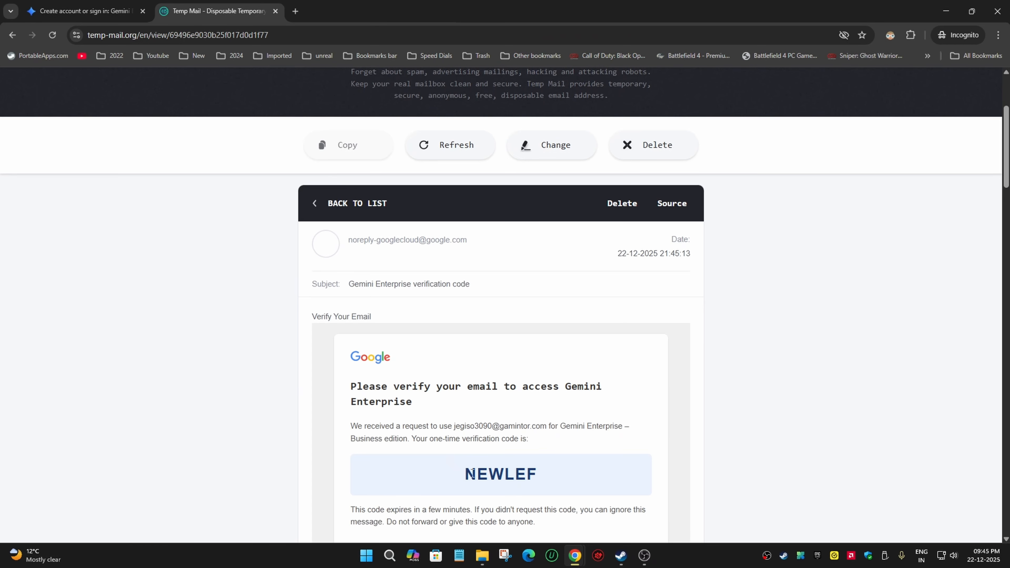
double_click(472, 474)
click(80, 9)
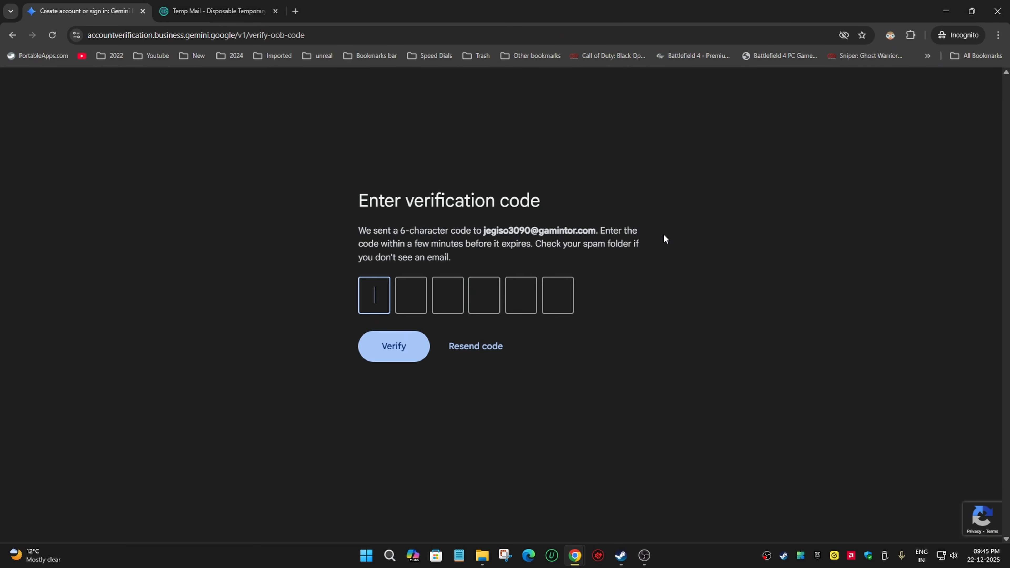
key(ctrl+v)
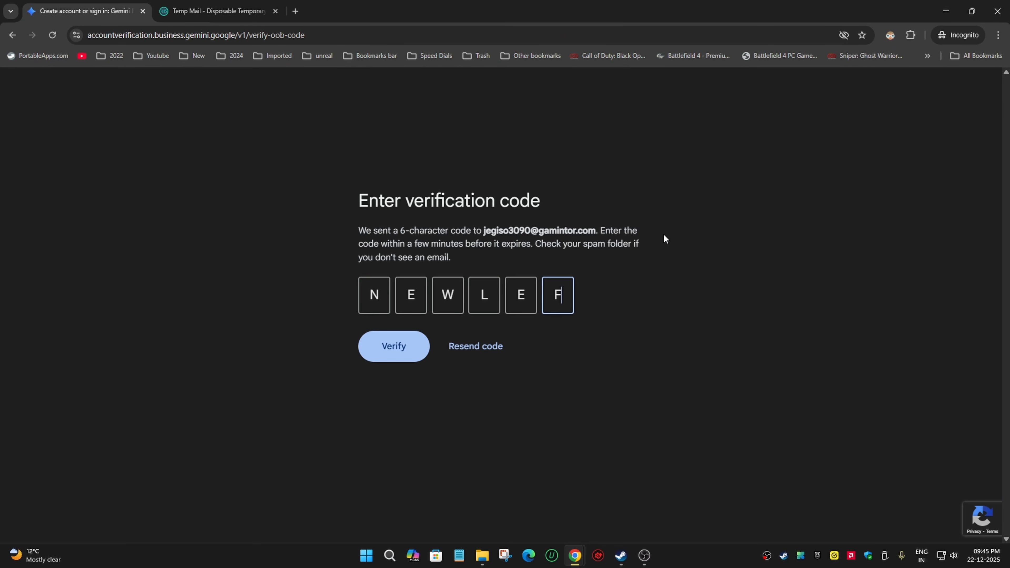
click(406, 348)
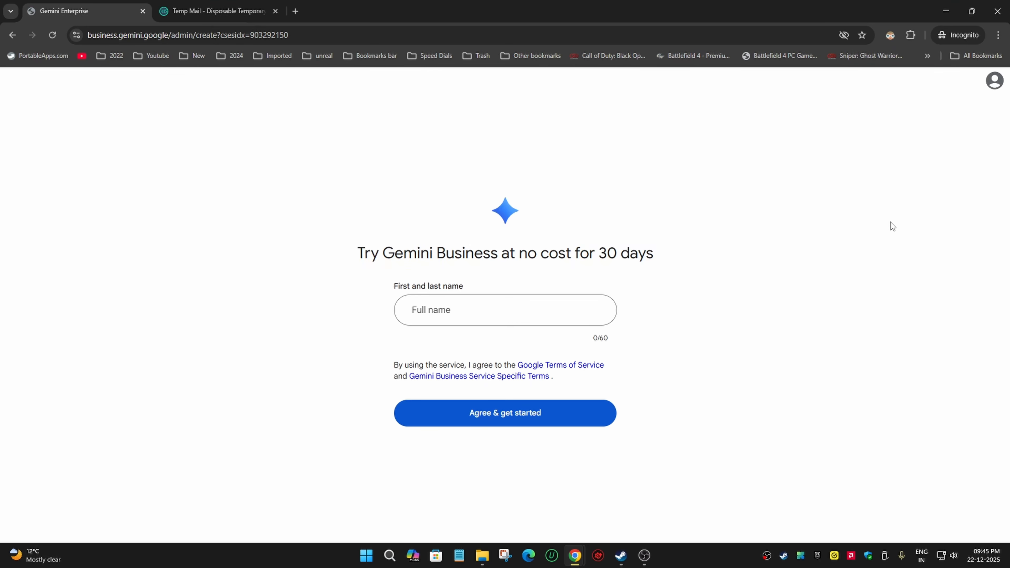
- Enter a full name and agree to start the 30-day Gemini Business trial
click(493, 303)
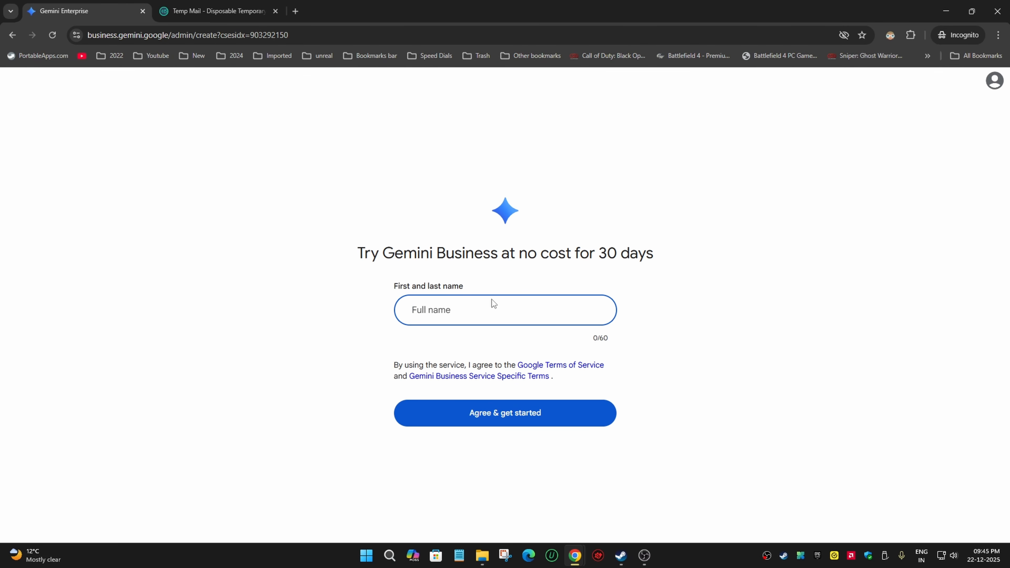
text(NEWLEF)
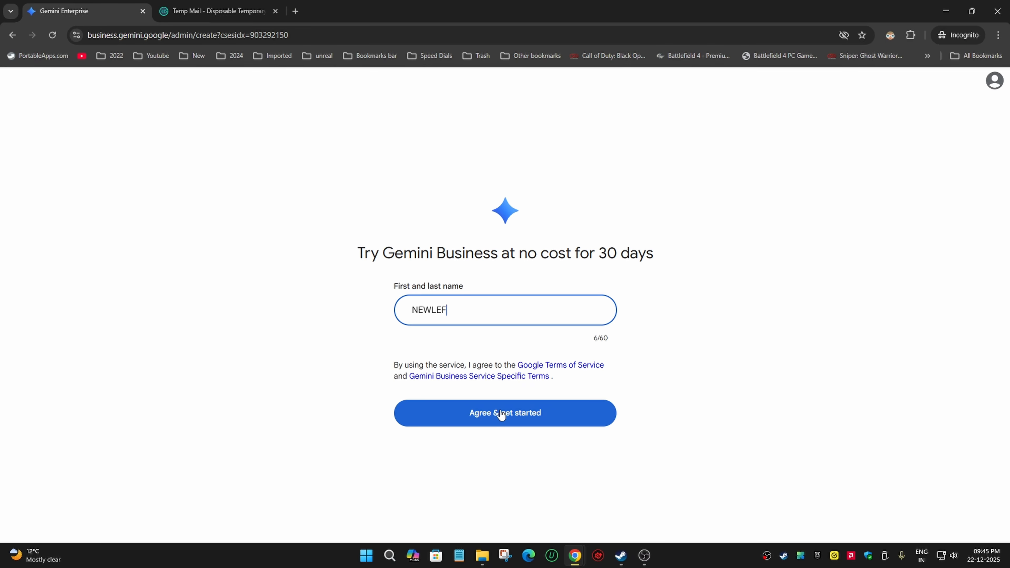
click(513, 417)
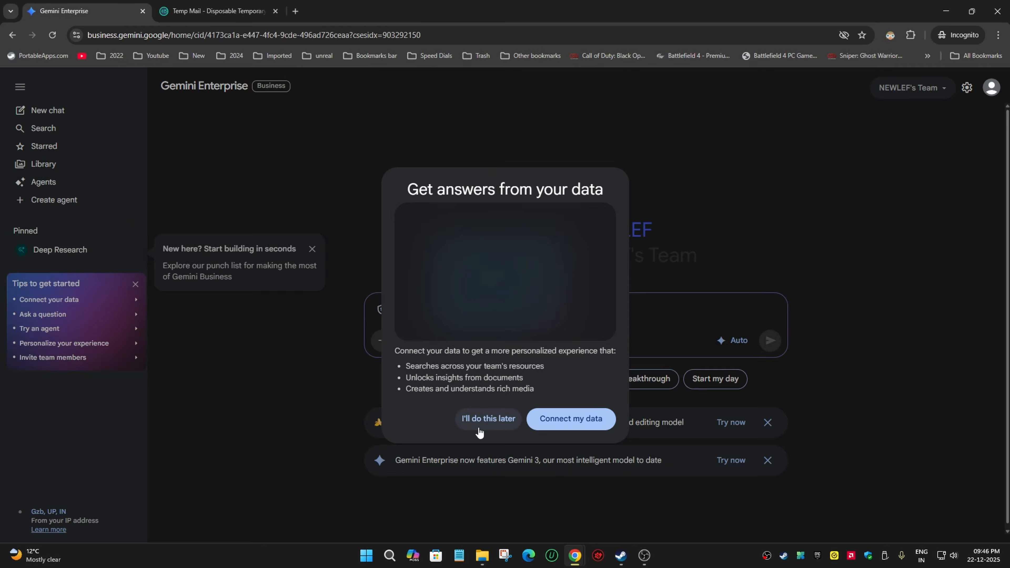
- Skip connecting data for now, then select the video generation prompt in ChatGPT
click(483, 418)
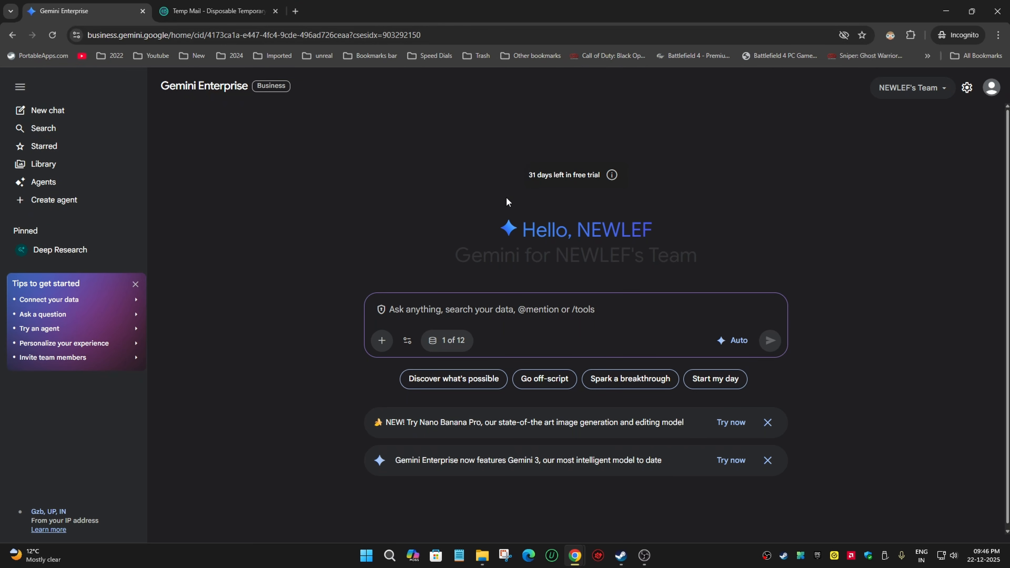
mouse_move(579, 555)
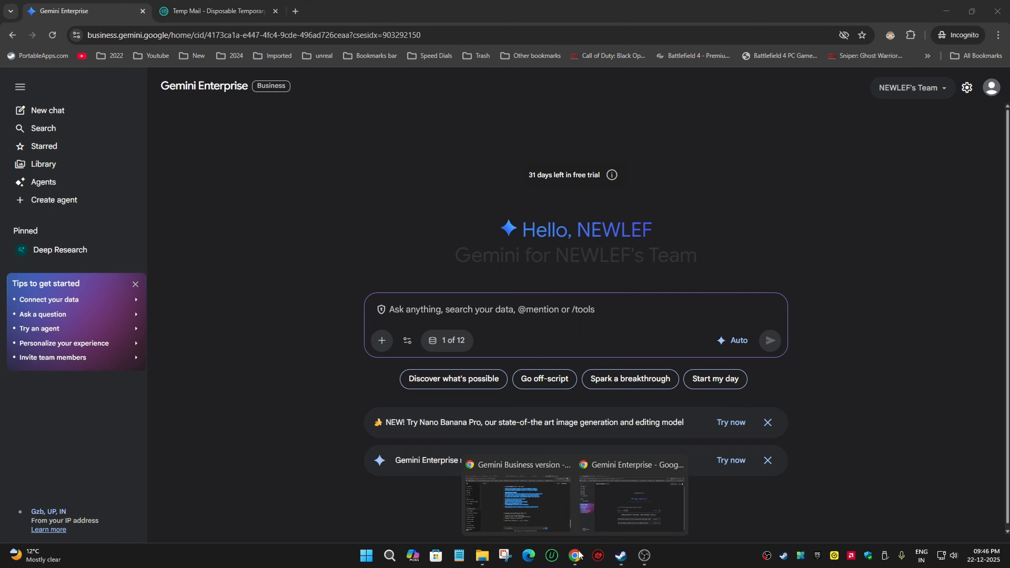
click(477, 493)
drag(645, 266, 274, 72)
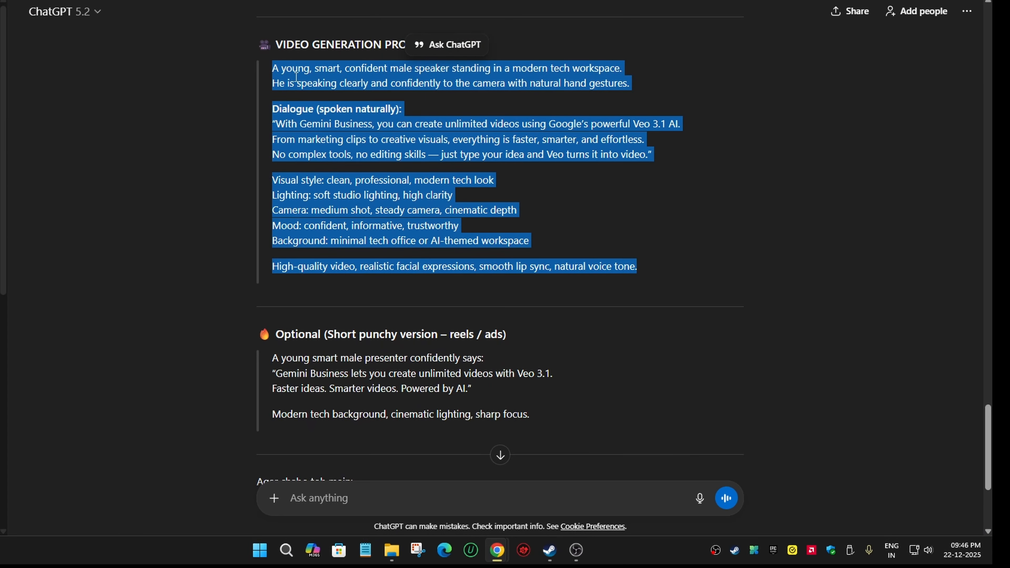
click(947, 11)
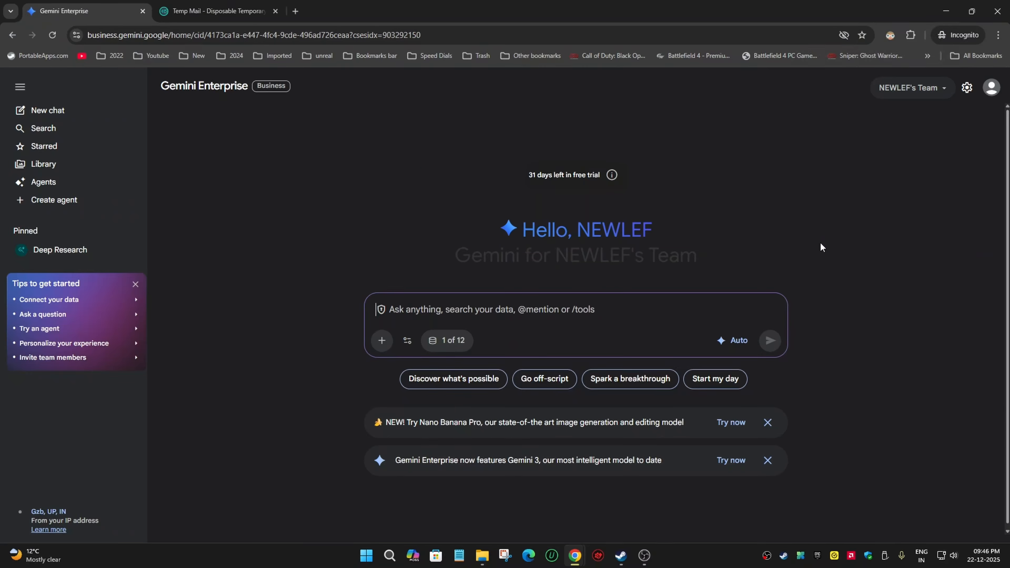
- Turn on Generate a video, paste the young-presenter tech-office prompt, and submit it
click(408, 342)
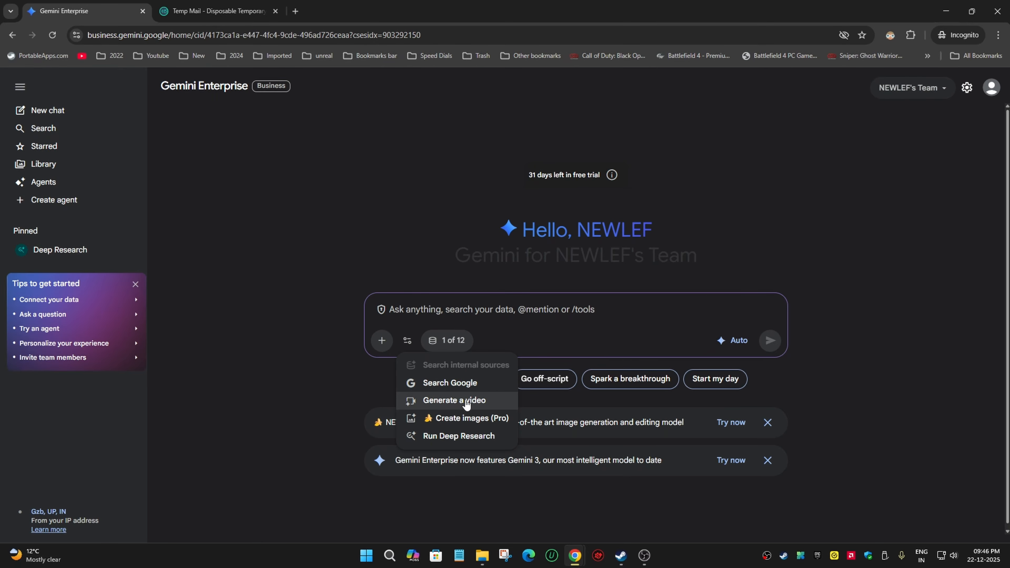
click(454, 402)
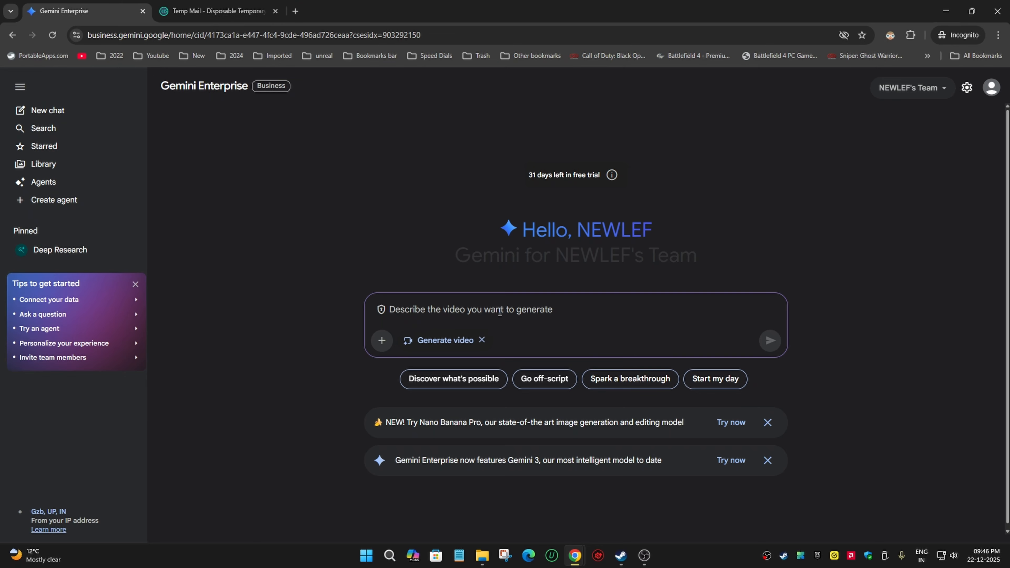
key(ctrl+v)
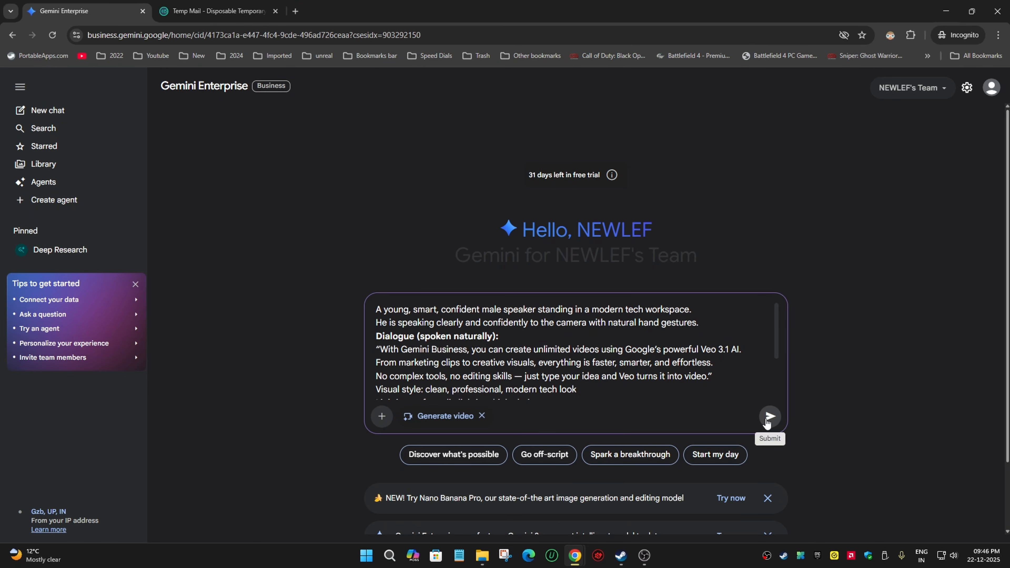
click(769, 421)
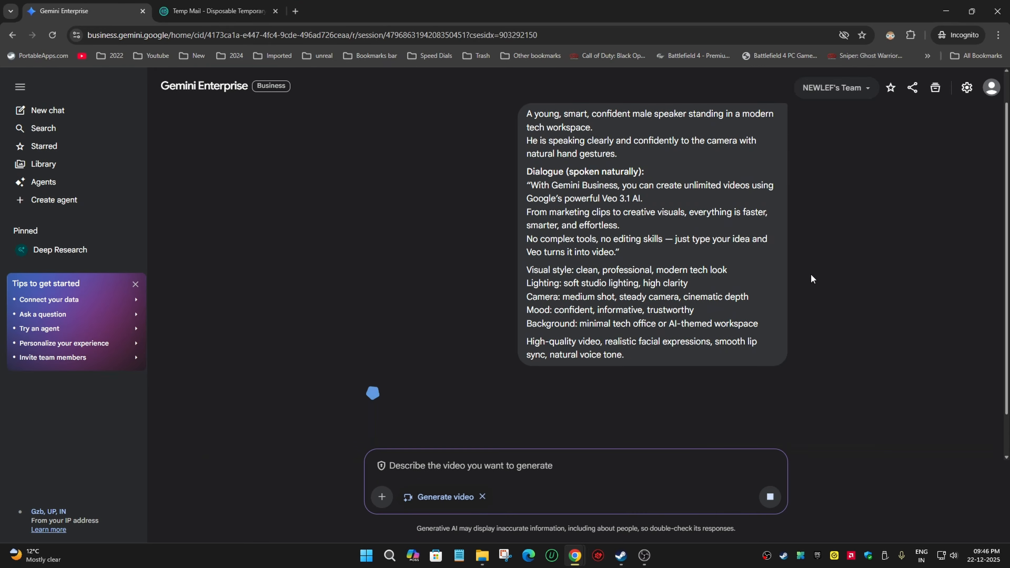
scroll(883, 356, down, 1)
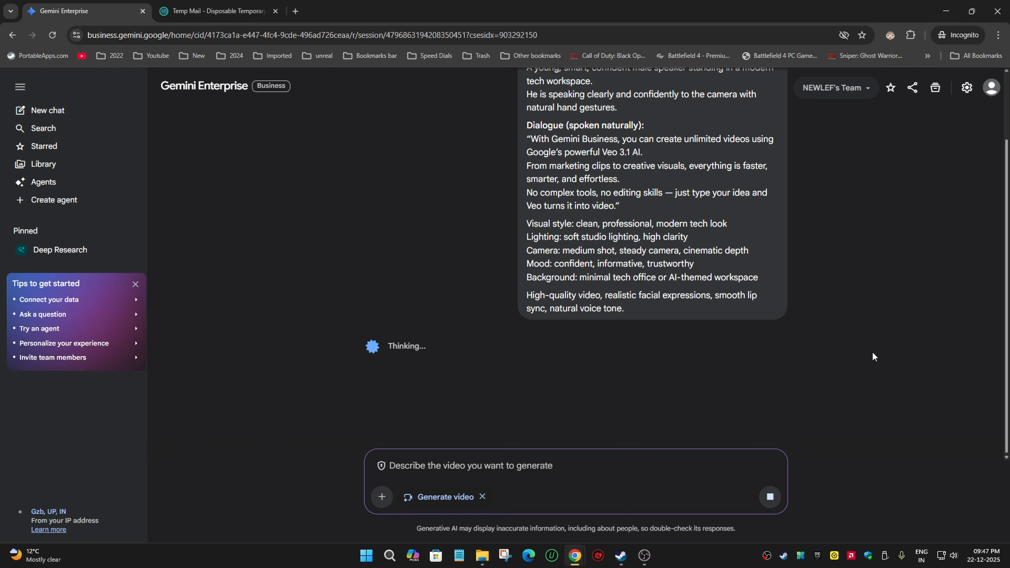
- Select the temporary email address shown above the verification email in Temp Mail
key(ctrl+Tab)
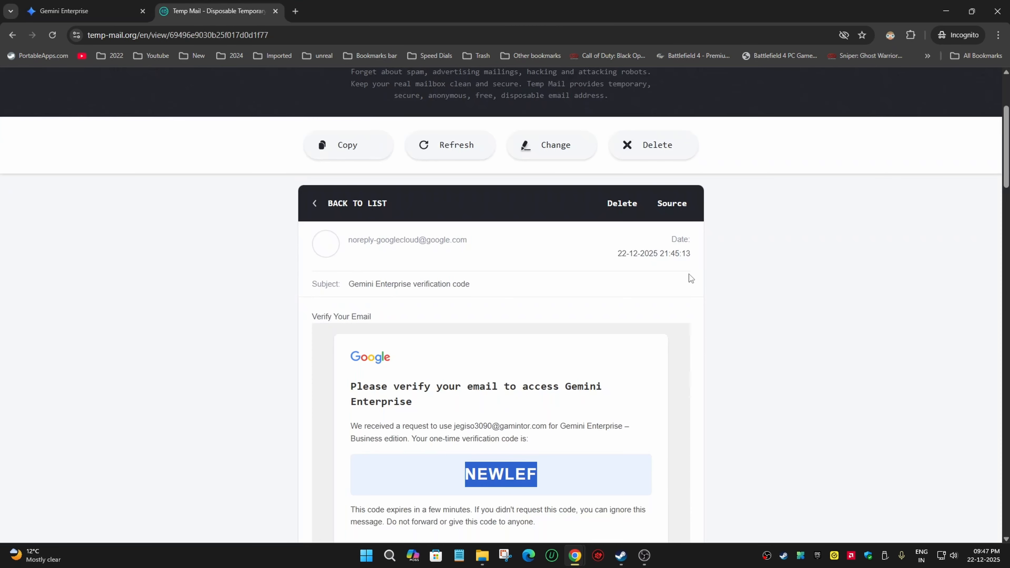
scroll(513, 288, up, 4)
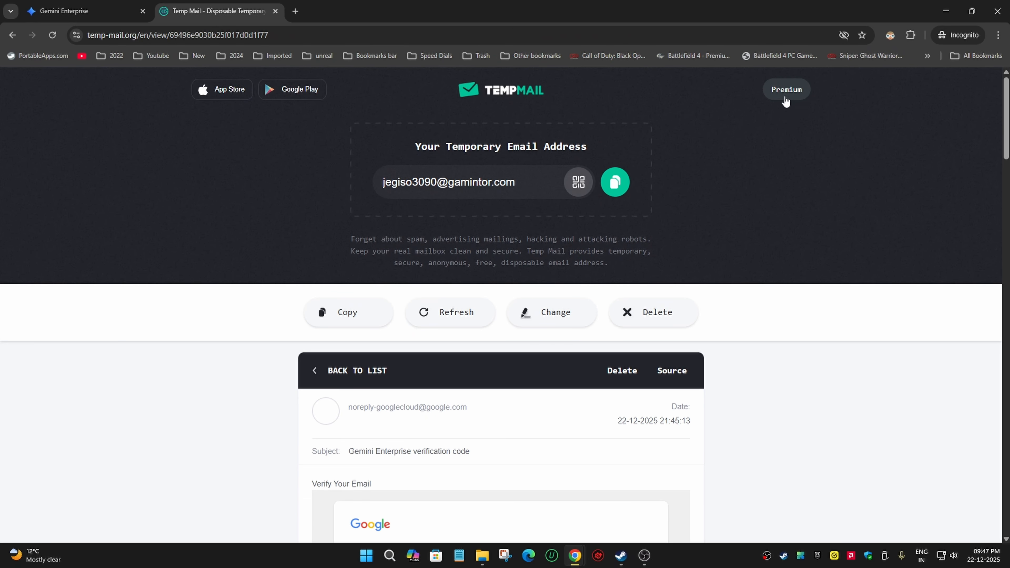
drag(519, 181, 283, 187)
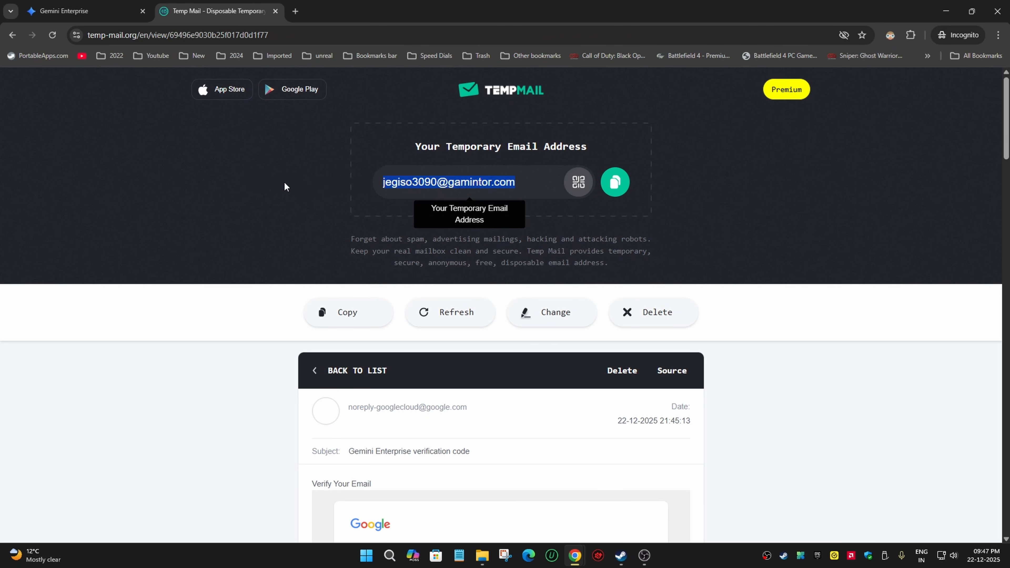
- Back in the Gemini chat, play the finished video of the young presenter
click(94, 6)
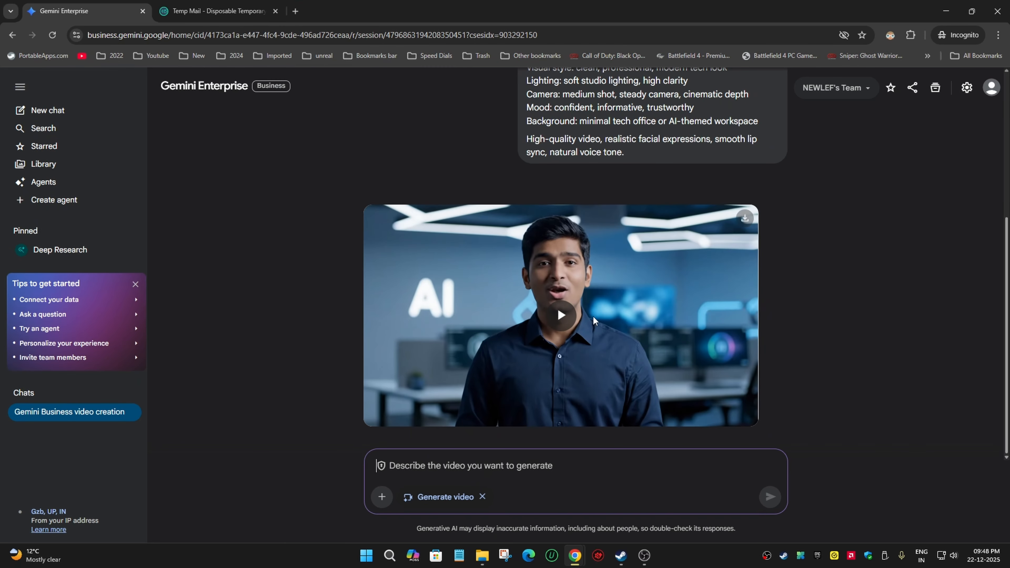
click(559, 316)
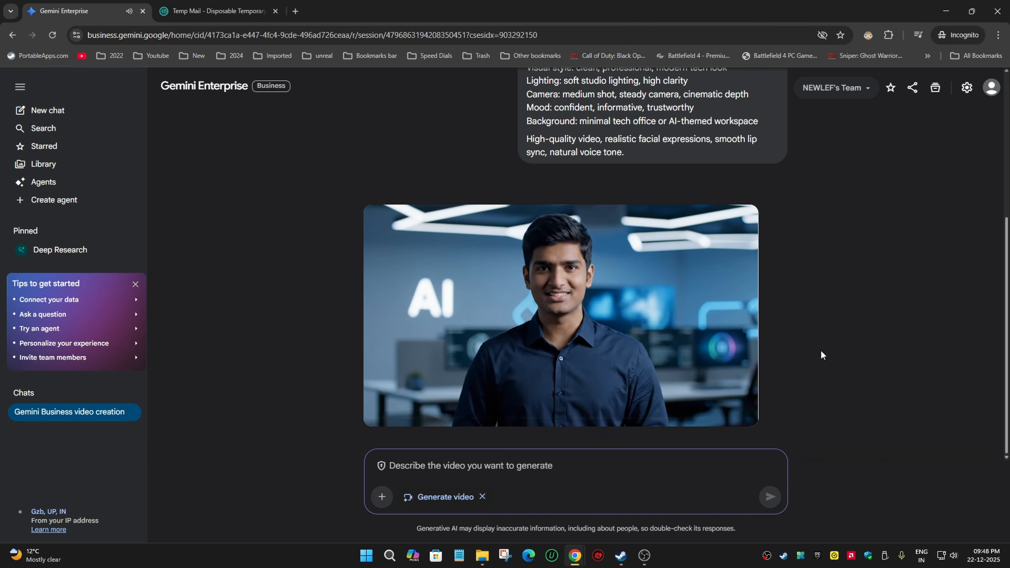